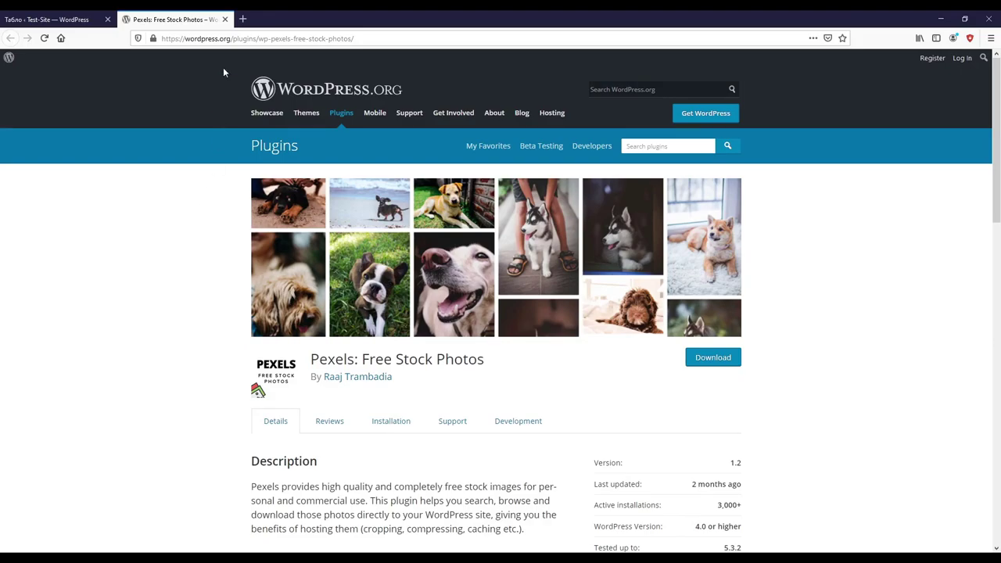
Close the plugin's WordPress.org page and open the Pexels Photos page in the site's media section.
left_click(225, 19)
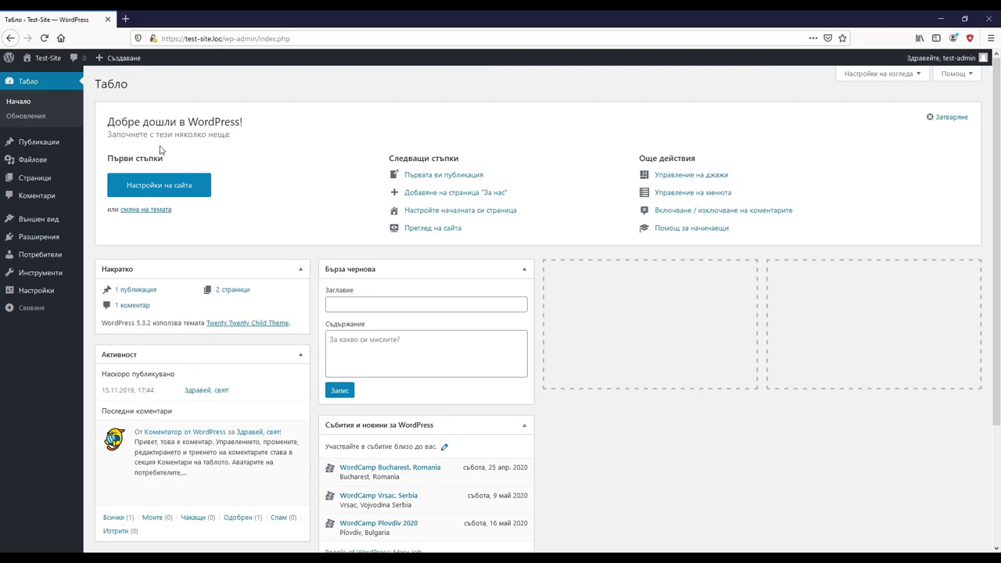
mouse_move(67, 161)
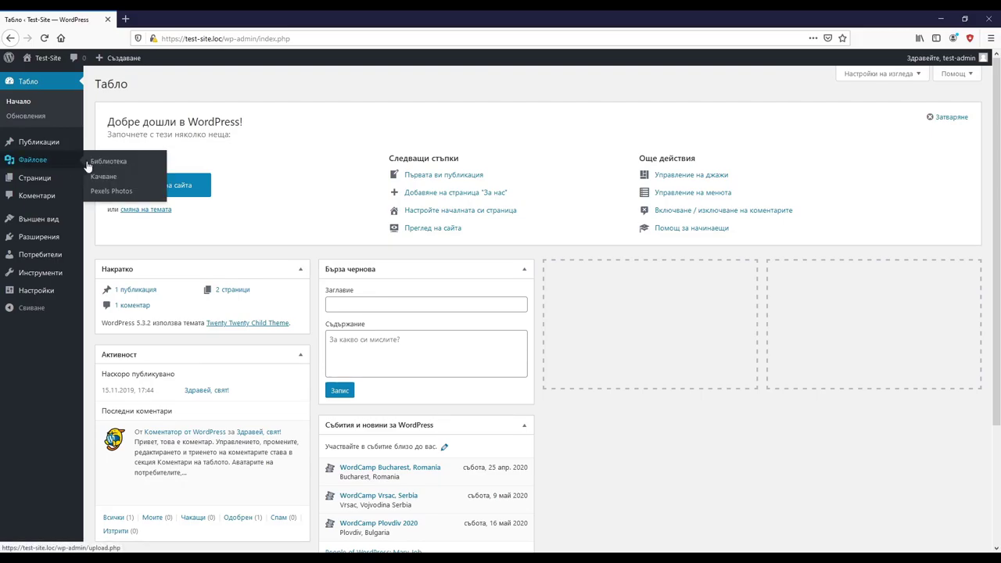
left_click(94, 197)
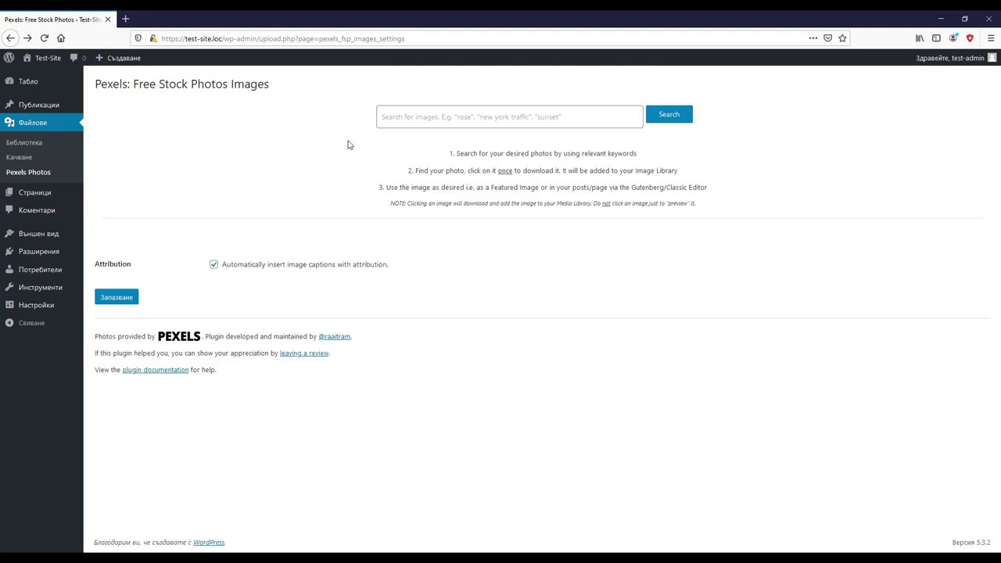
Search Pexels for "music" and download the black vinyl record photo into the media library.
type("music")
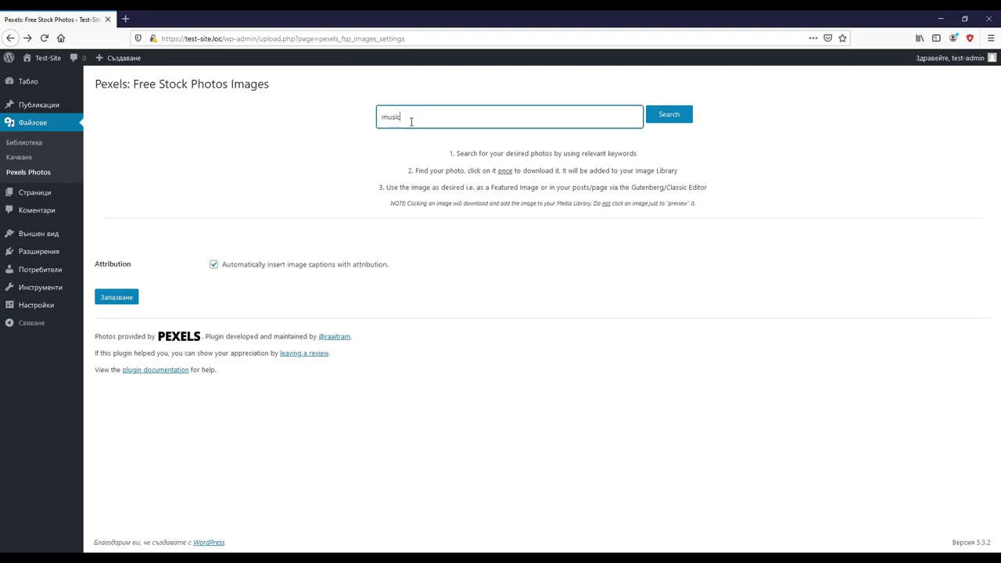
key("Return")
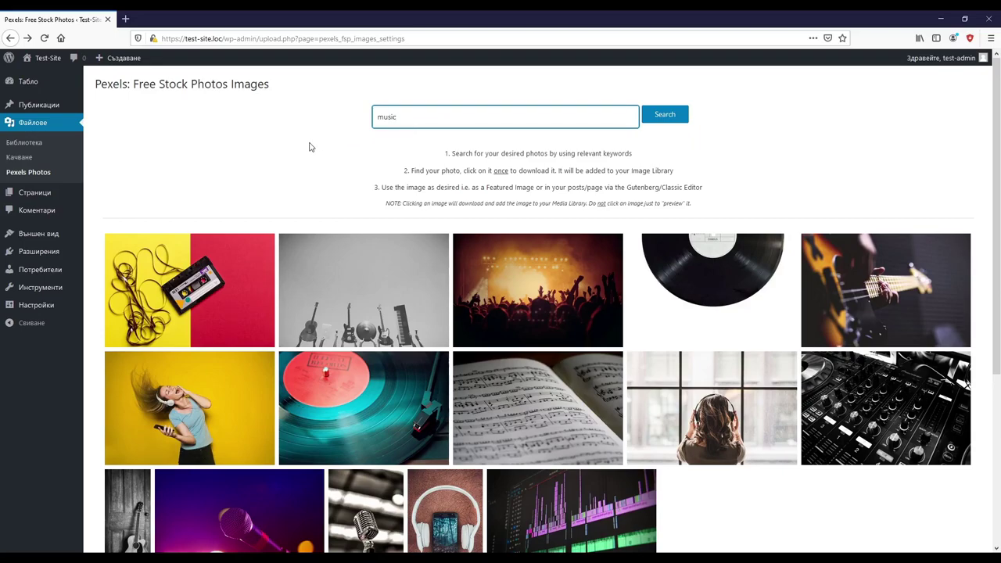
scroll(325, 195, "down", 3)
scroll(325, 196, "down", 3)
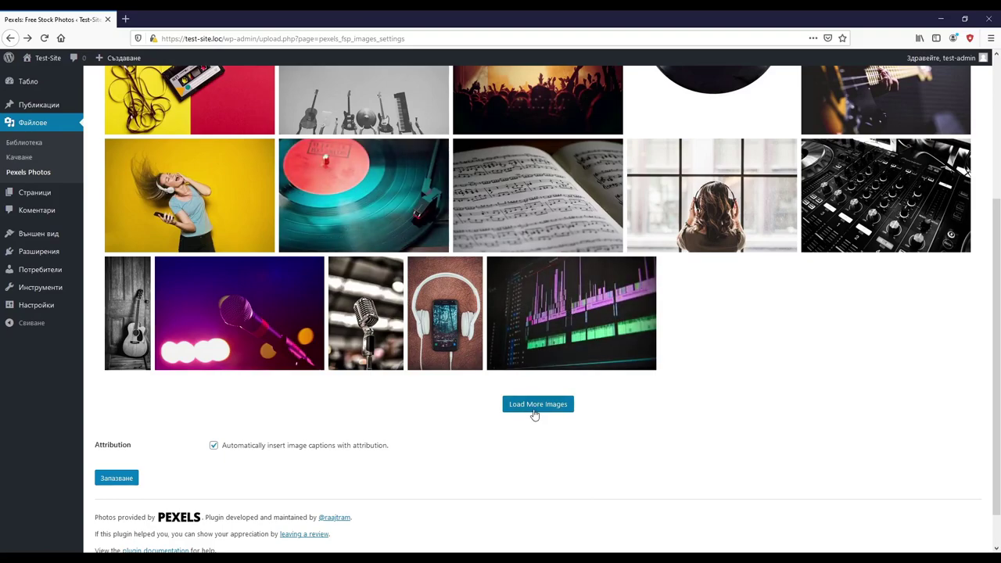
scroll(692, 492, "up", 4)
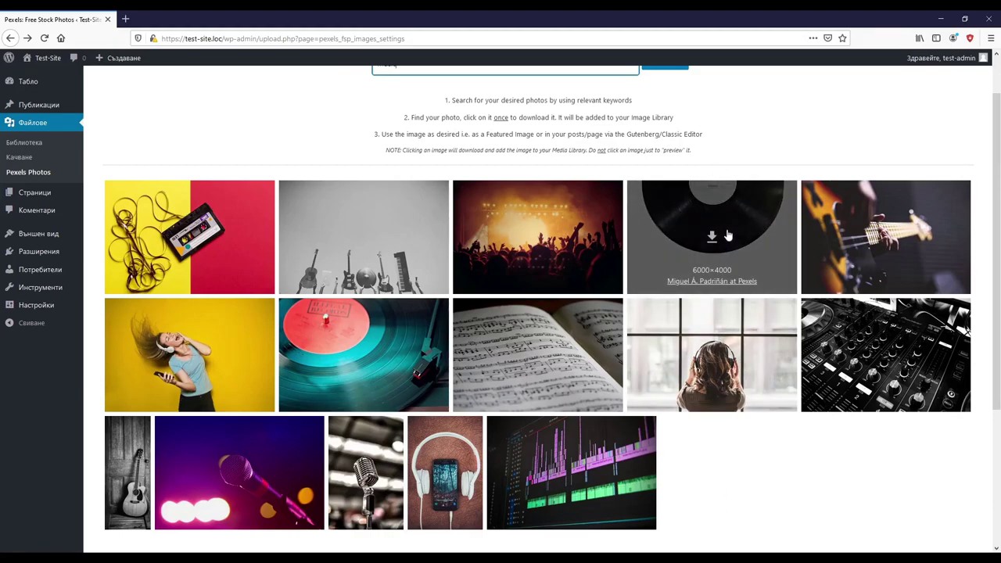
left_click(717, 239)
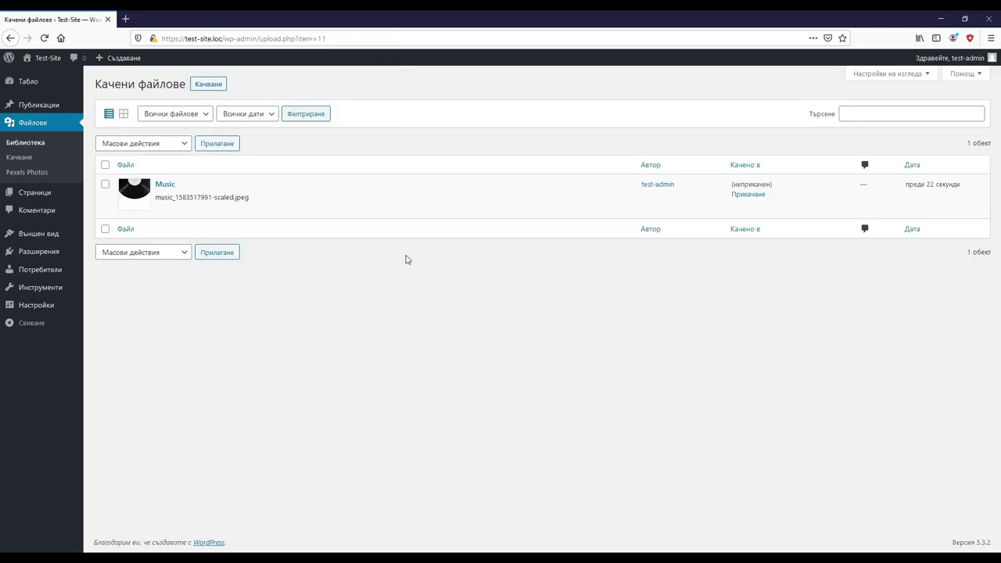
View the Pixabay Free Images plugin page on WordPress.org in a separate tab and close it.
mouse_move(163, 185)
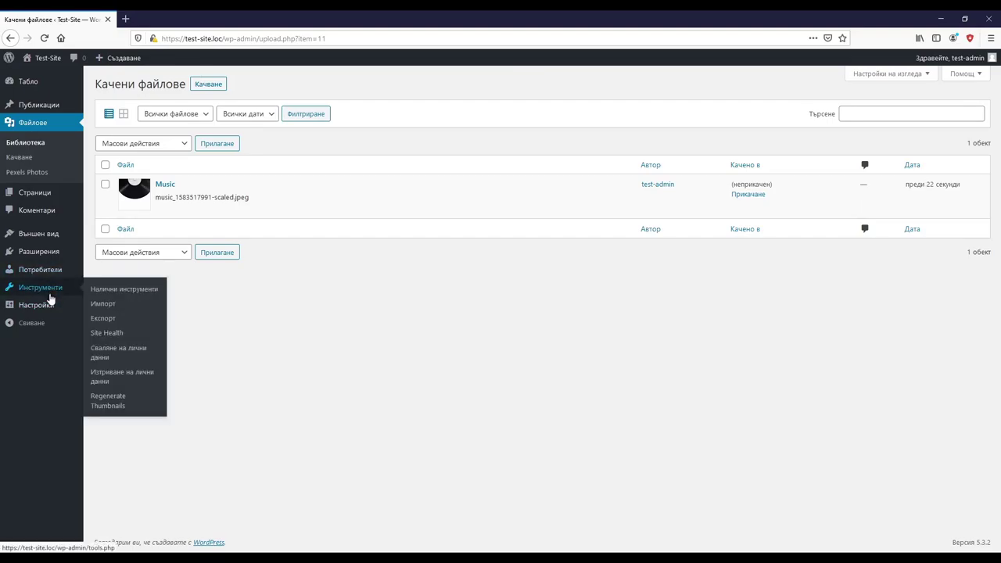
left_click(126, 18)
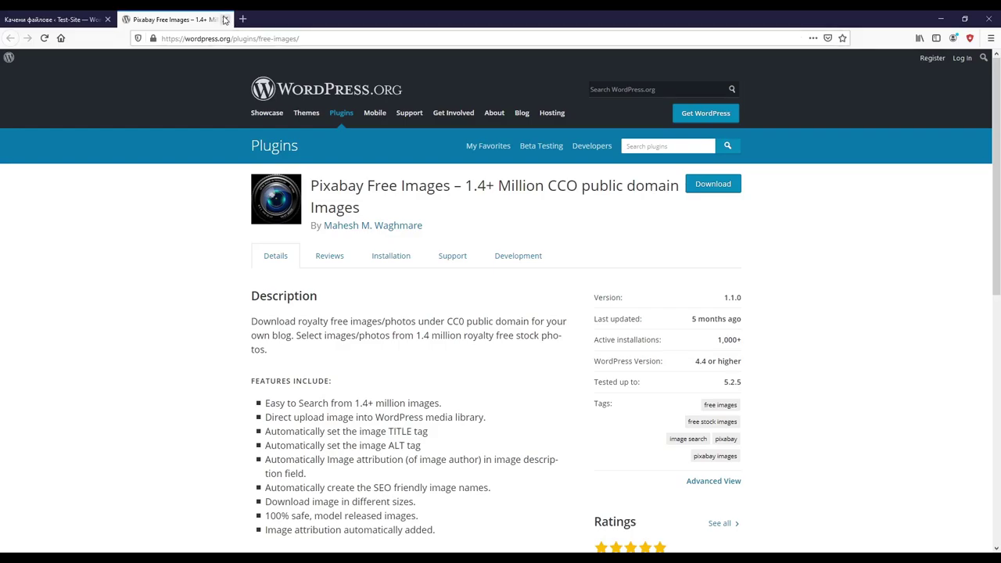
left_click(226, 19)
Activate the Free Images plugin in the site's list of installed plugins.
mouse_move(49, 251)
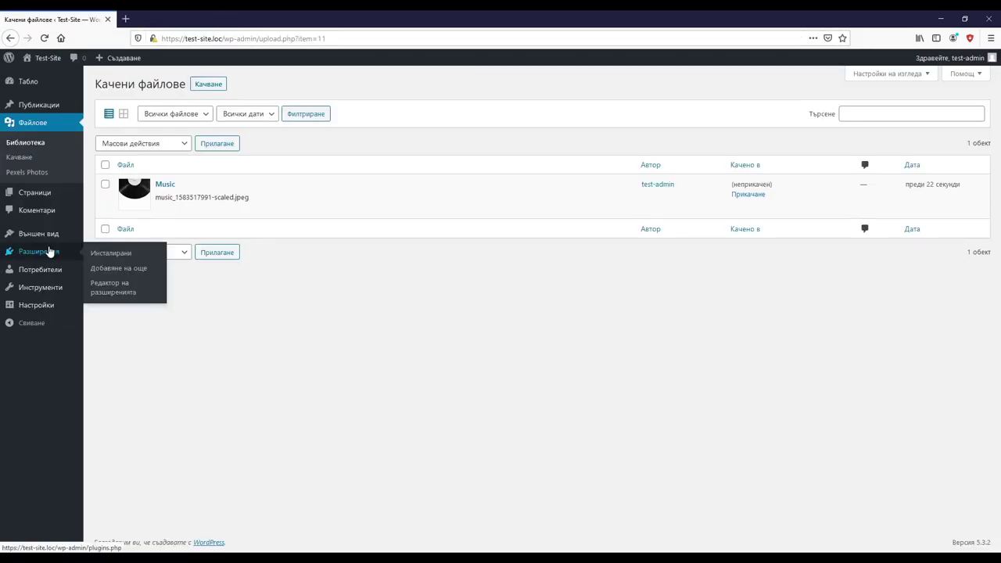
left_click(97, 254)
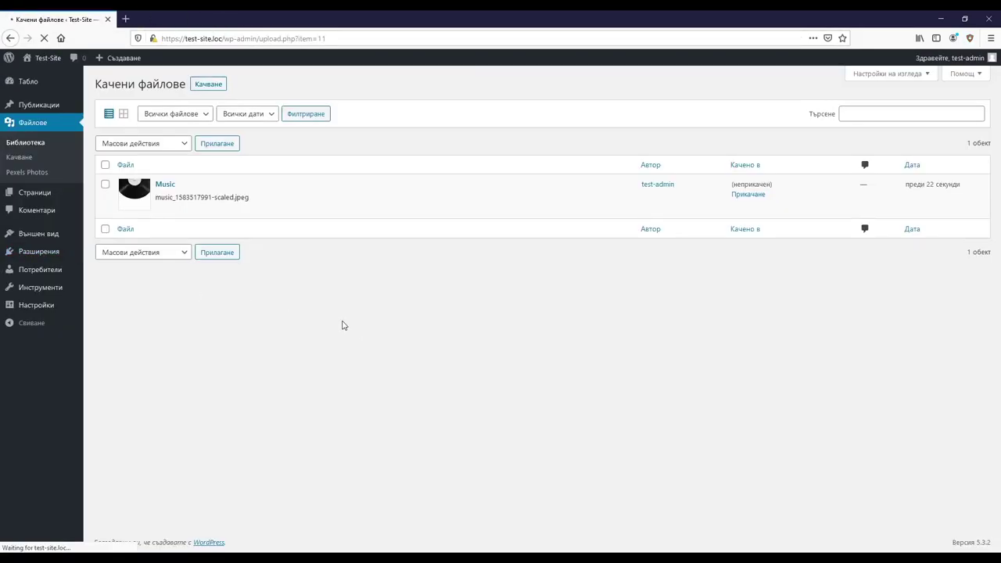
scroll(218, 274, "down", 3)
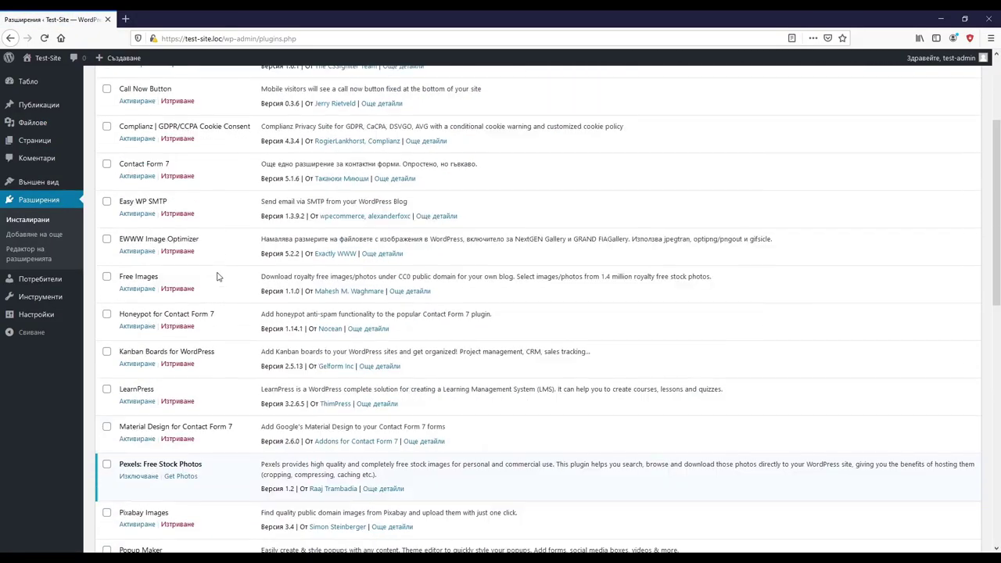
scroll(218, 277, "up", 5)
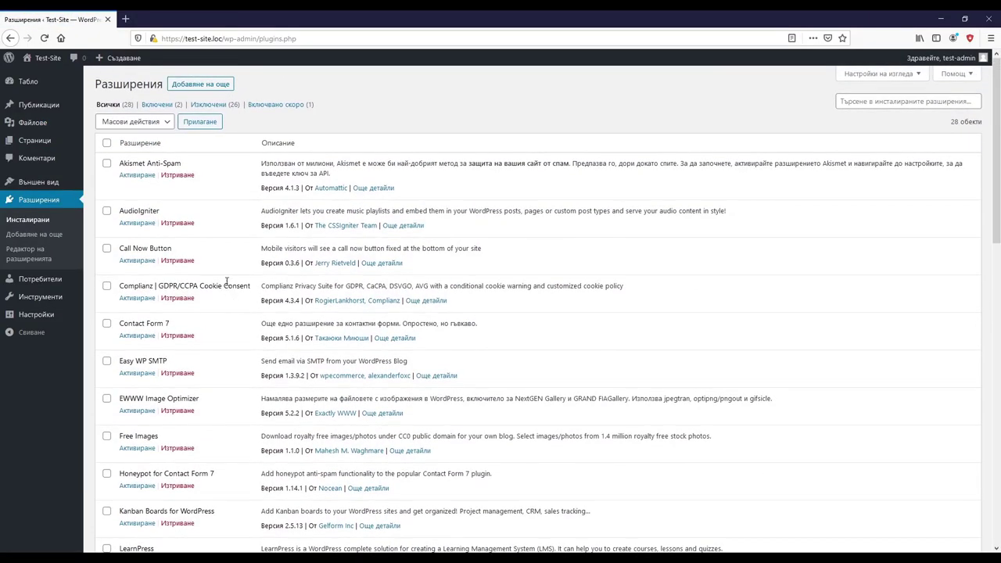
scroll(226, 285, "down", 4)
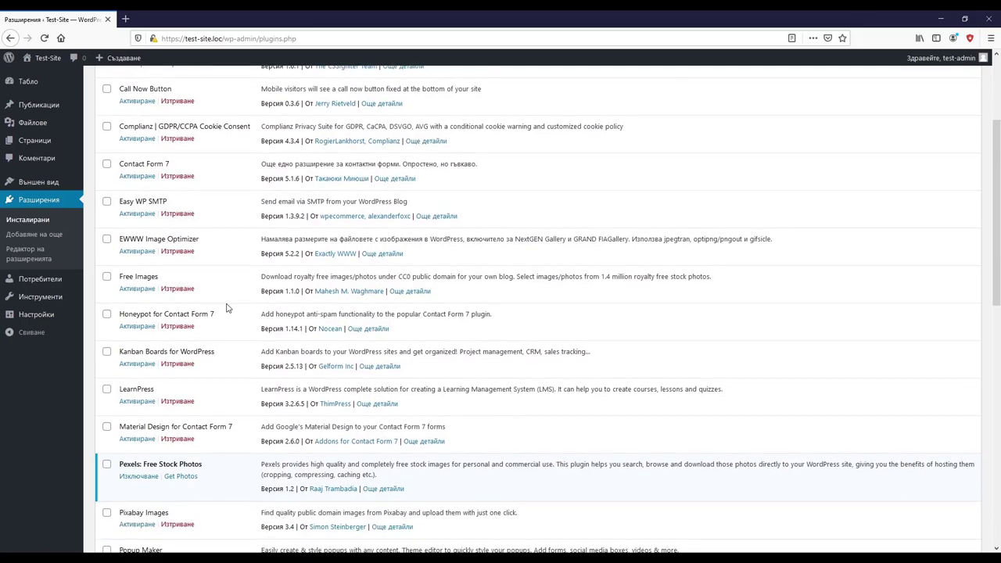
left_click(127, 289)
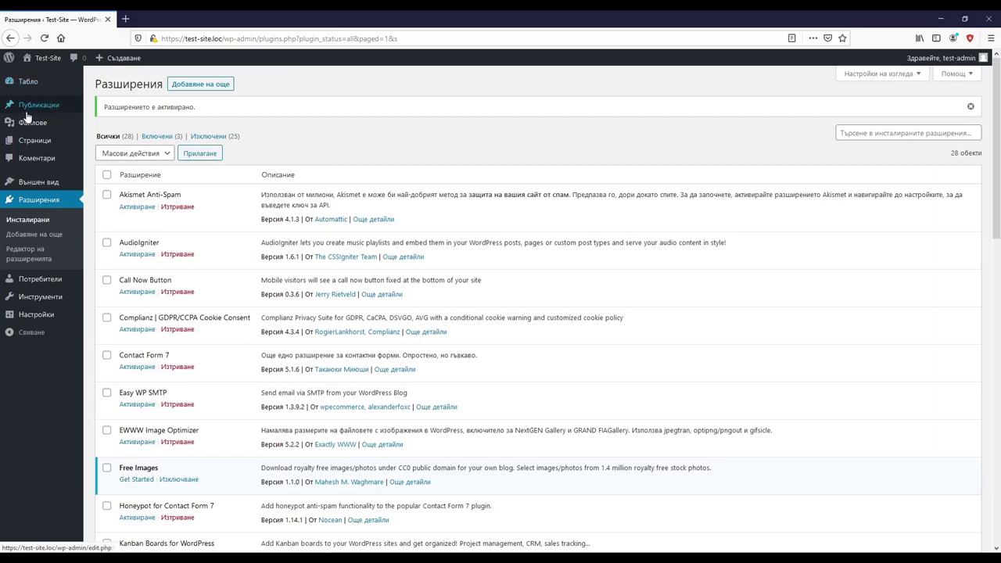
Open the Free Images page in the media section and look through its image categories, keeping All Categories.
mouse_move(31, 127)
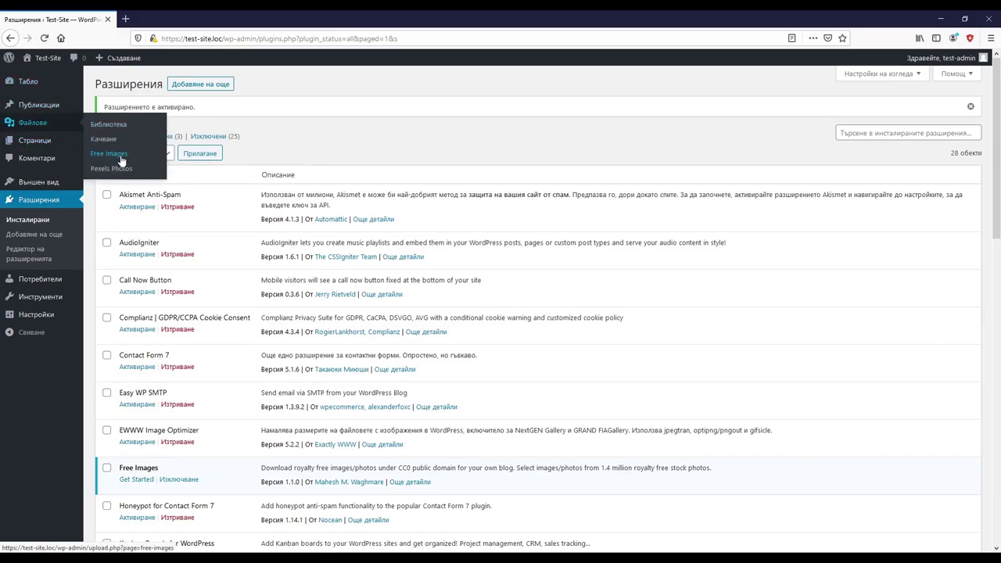
left_click(121, 156)
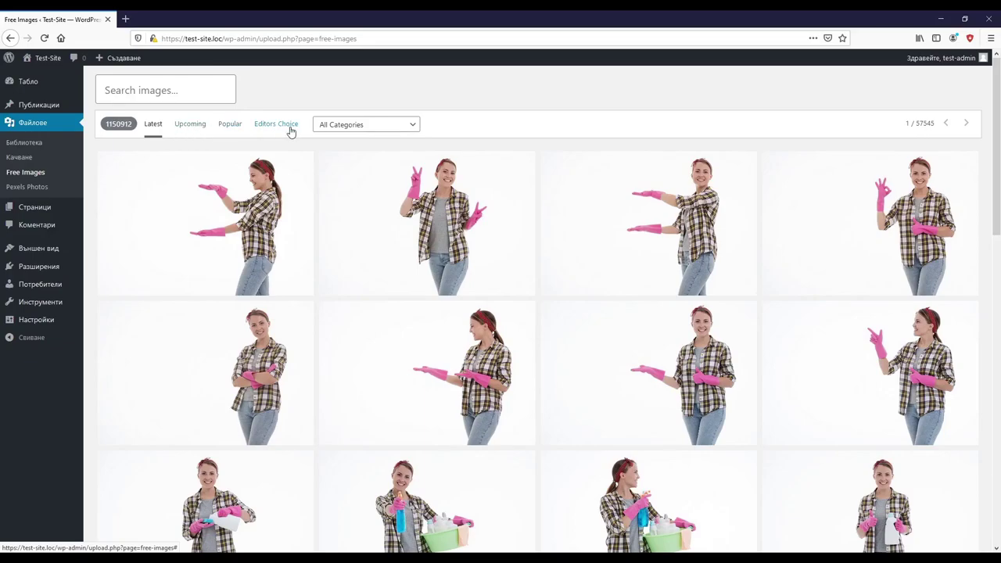
left_click(389, 125)
scroll(383, 334, "down", 1)
scroll(386, 336, "up", 1)
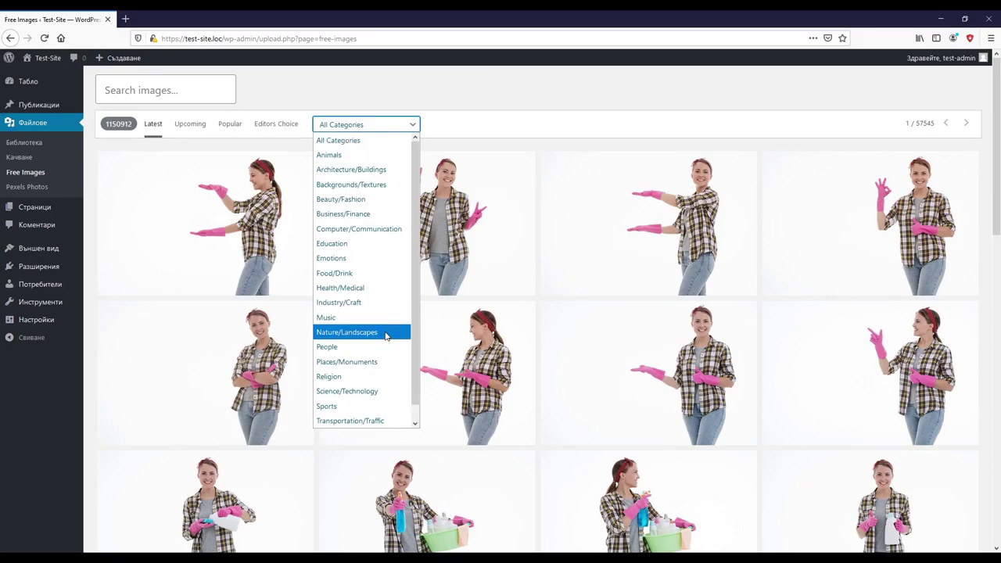
left_click(473, 90)
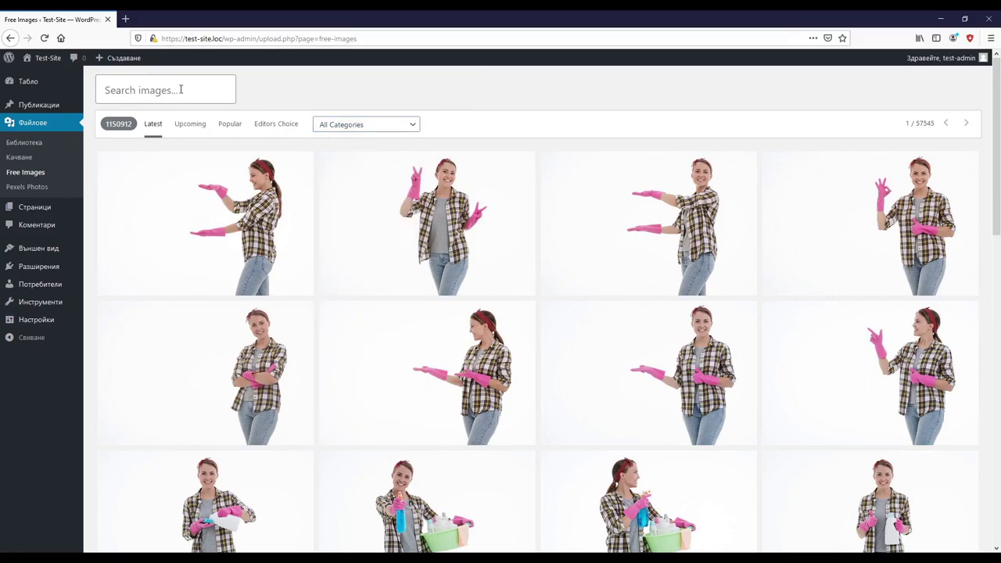
Search Free Images for "cat" and download the photo of the orange kitten beside the black-and-white cat.
left_click(181, 89)
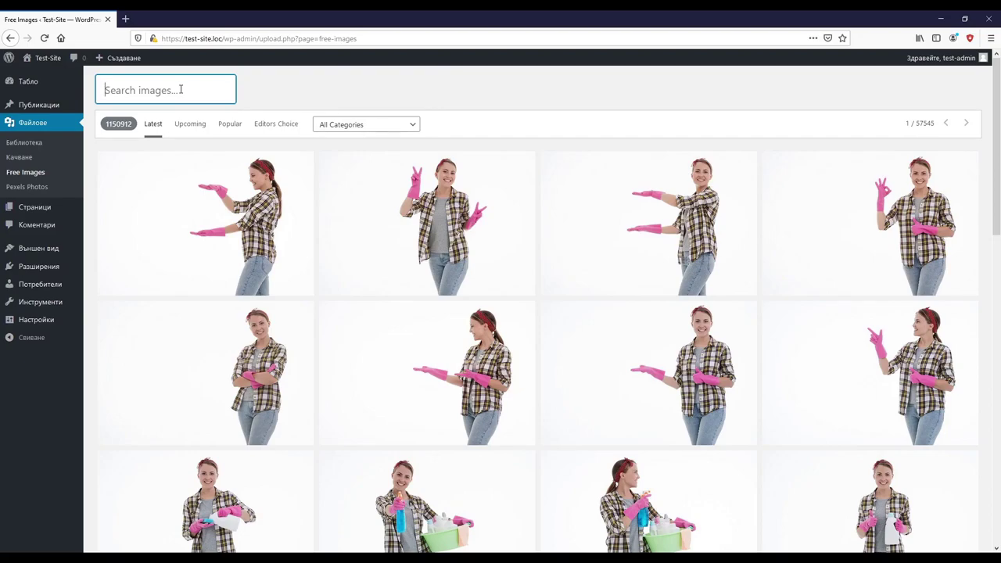
type("cat")
key("Return")
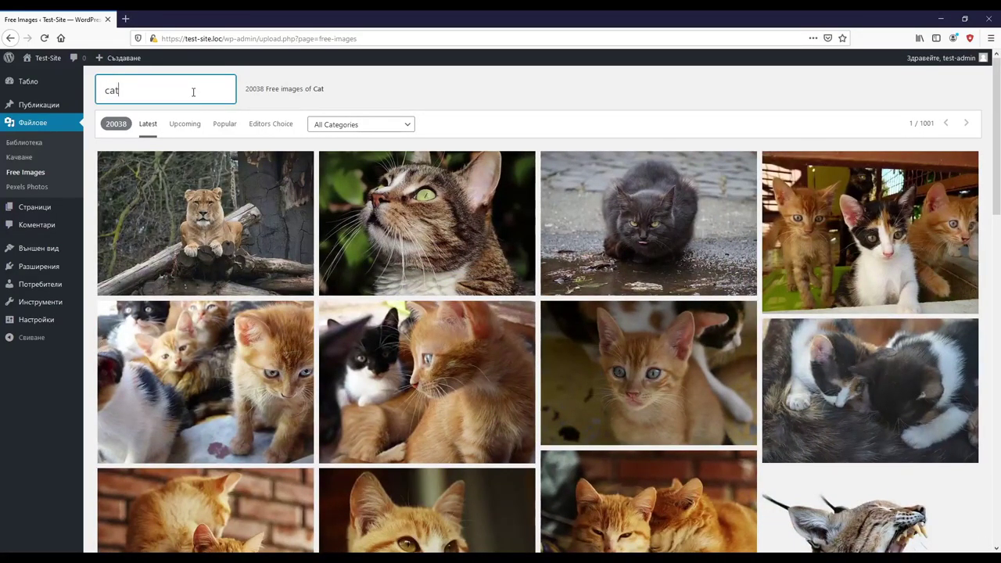
left_click(458, 378)
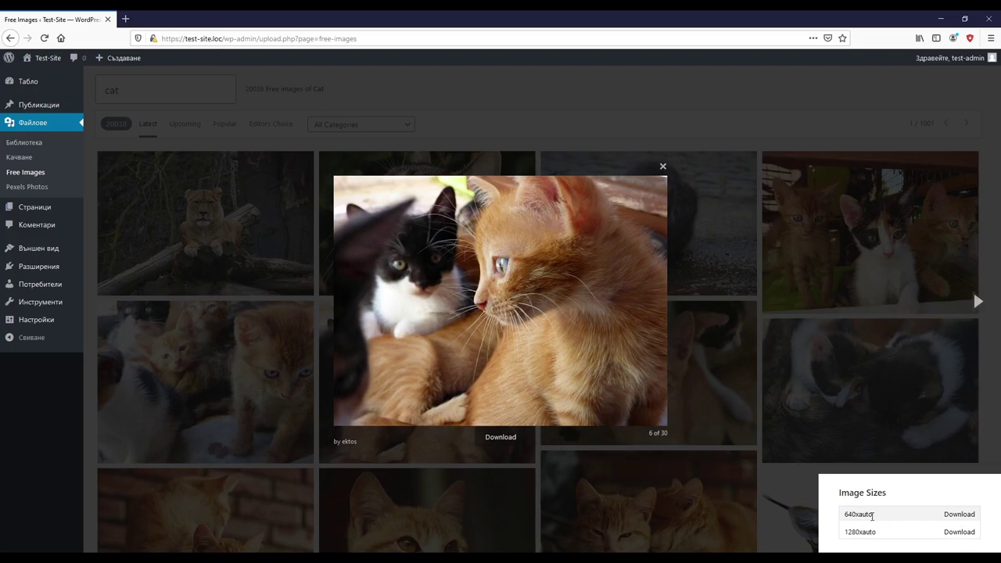
left_click(496, 438)
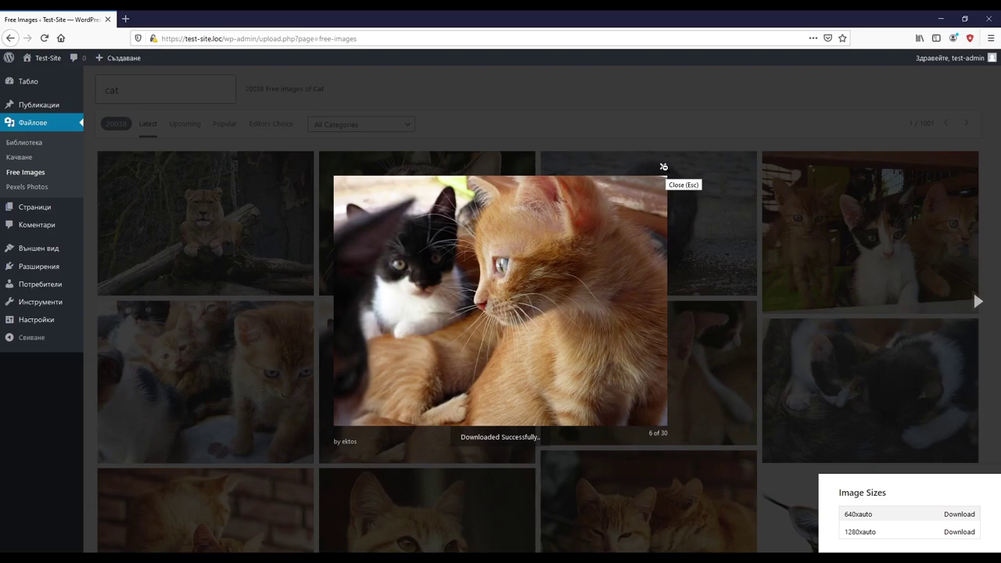
Browse through the following cat photos in the large preview and close the preview.
left_click(979, 301)
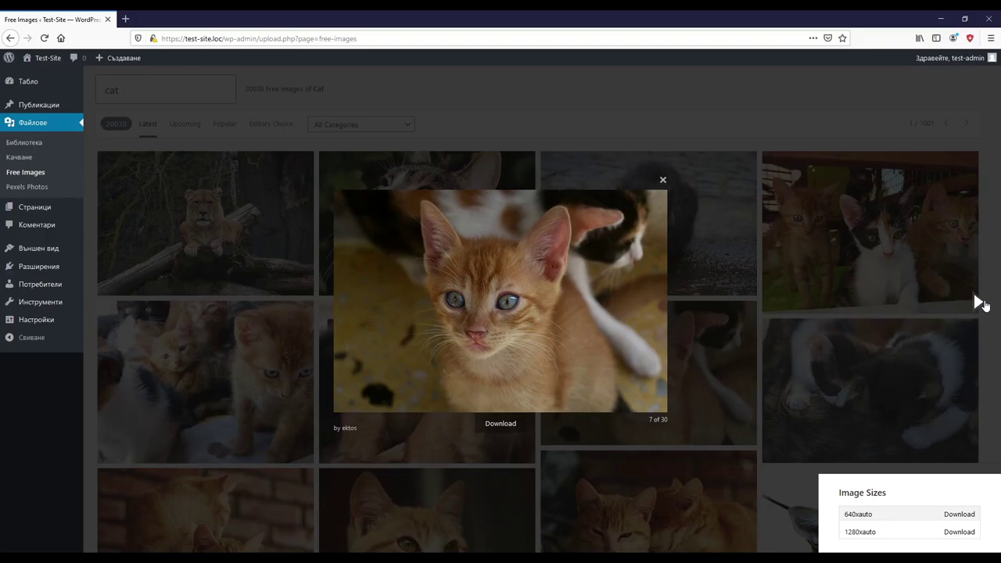
left_click(978, 302)
left_click(978, 302)
left_click(978, 302)
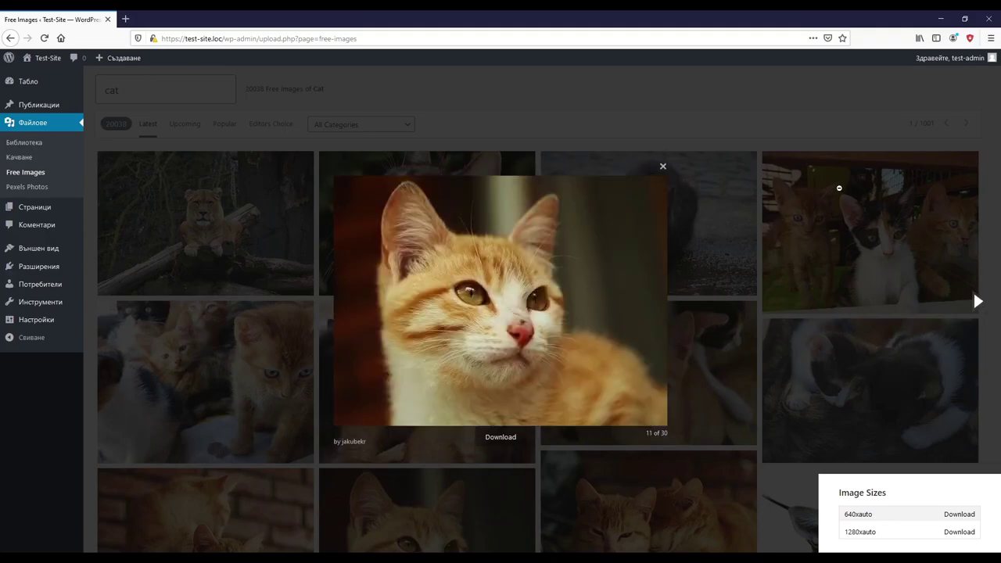
left_click(664, 166)
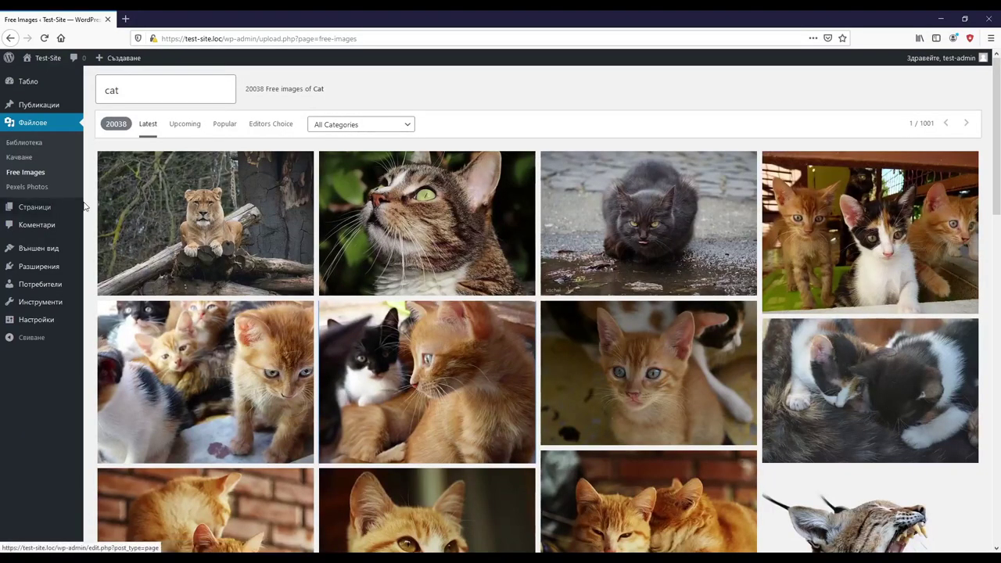
Check the downloaded images in the media library and create a new post.
left_click(25, 143)
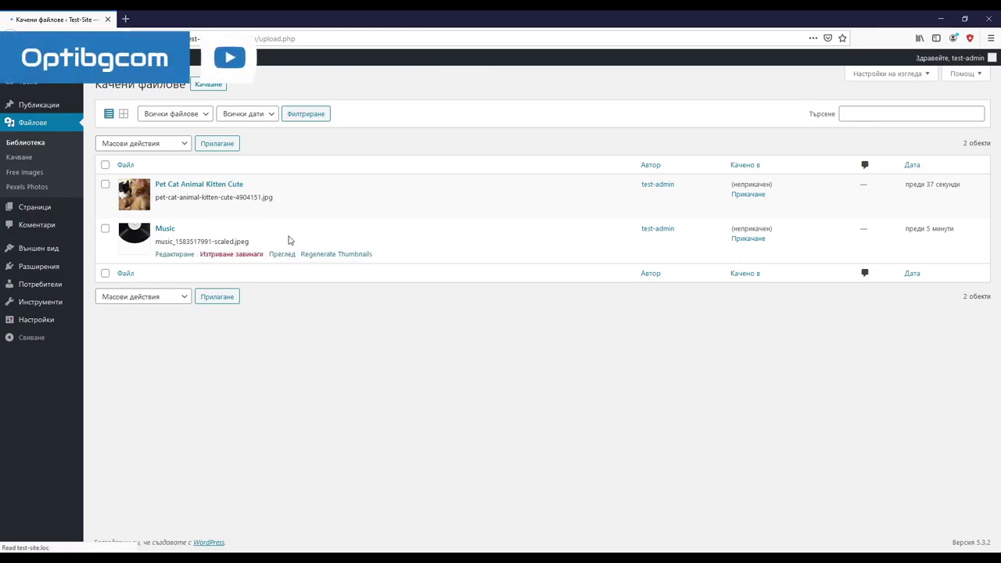
mouse_move(109, 58)
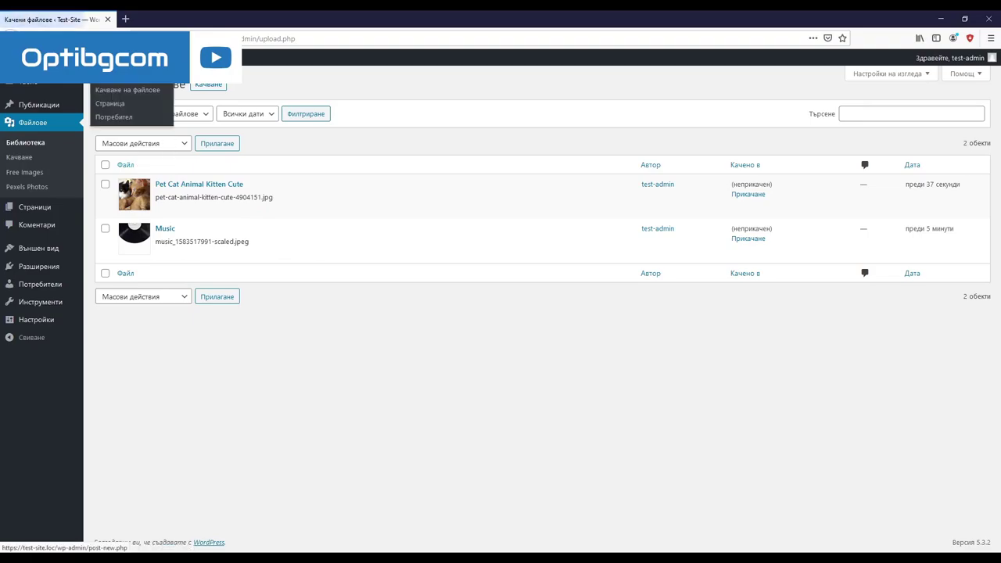
left_click(116, 76)
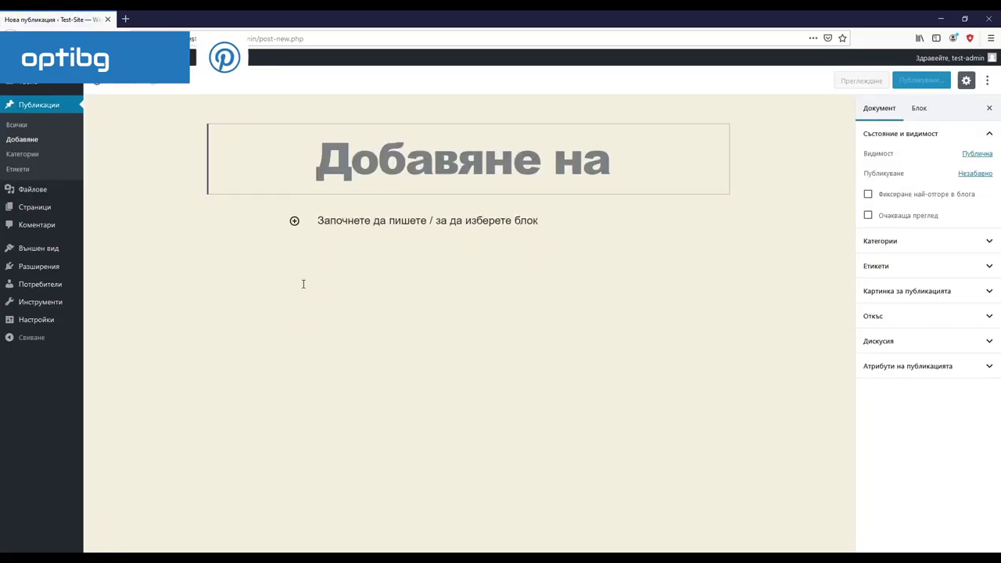
Add an image block to the empty post and open the media library to choose its picture.
left_click(295, 223)
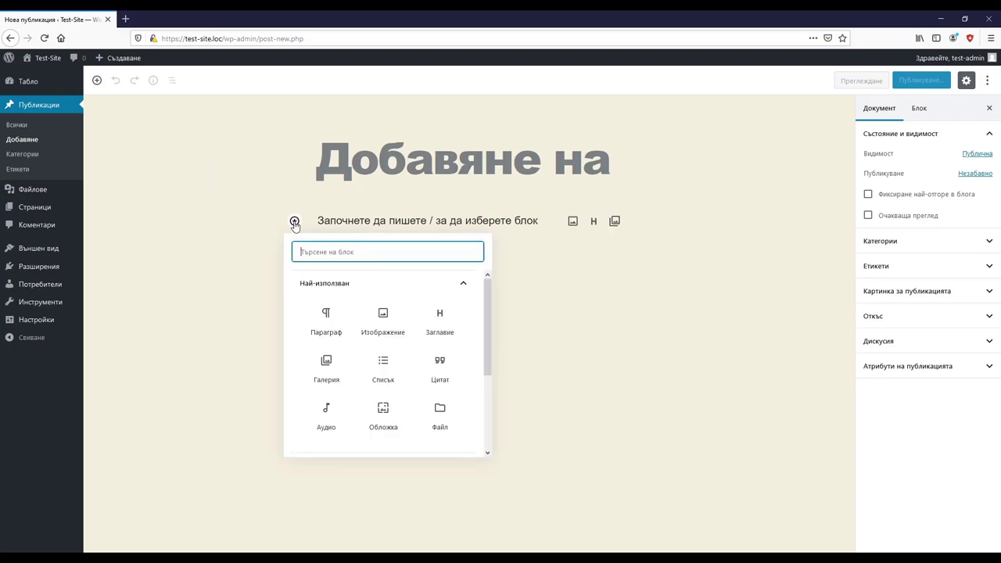
left_click(389, 324)
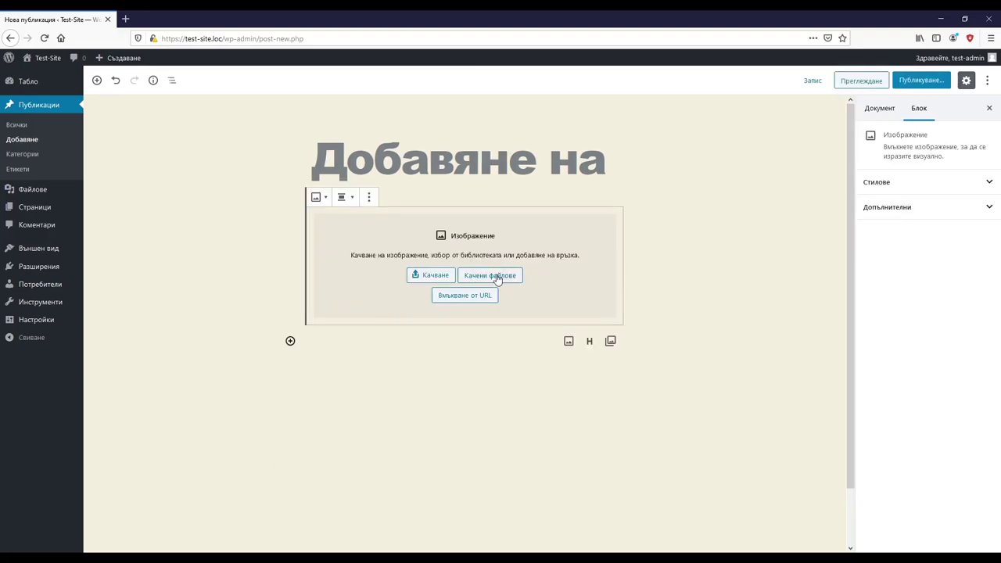
left_click(498, 279)
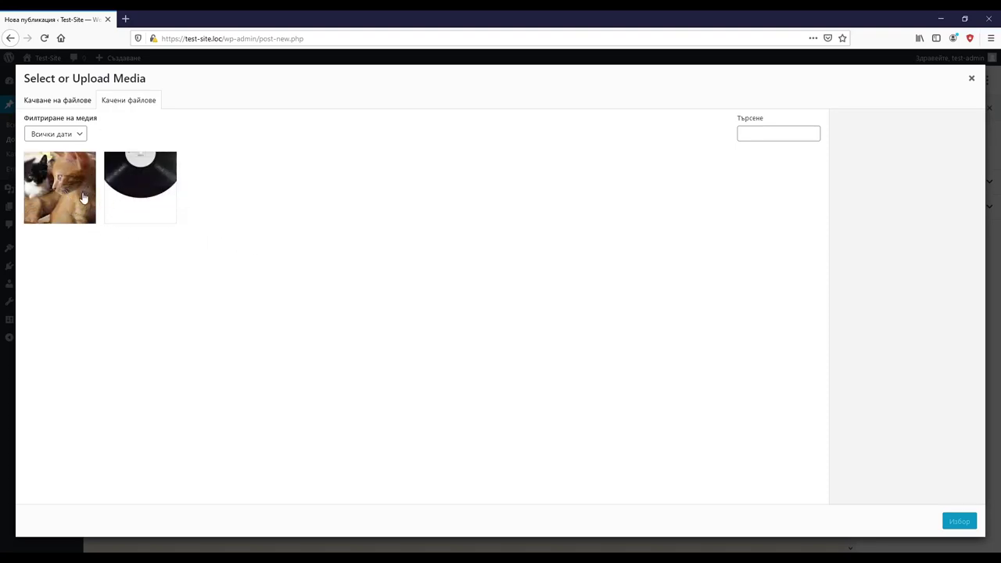
Examine the file details and source-credit captions of the vinyl record photo and the kitten photo.
left_click(120, 173)
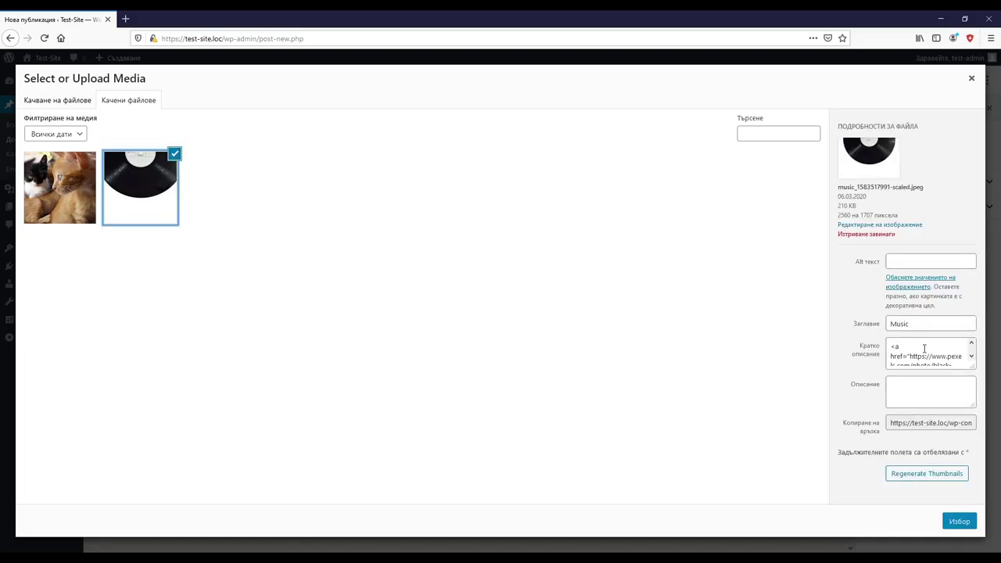
scroll(923, 350, "down", 3)
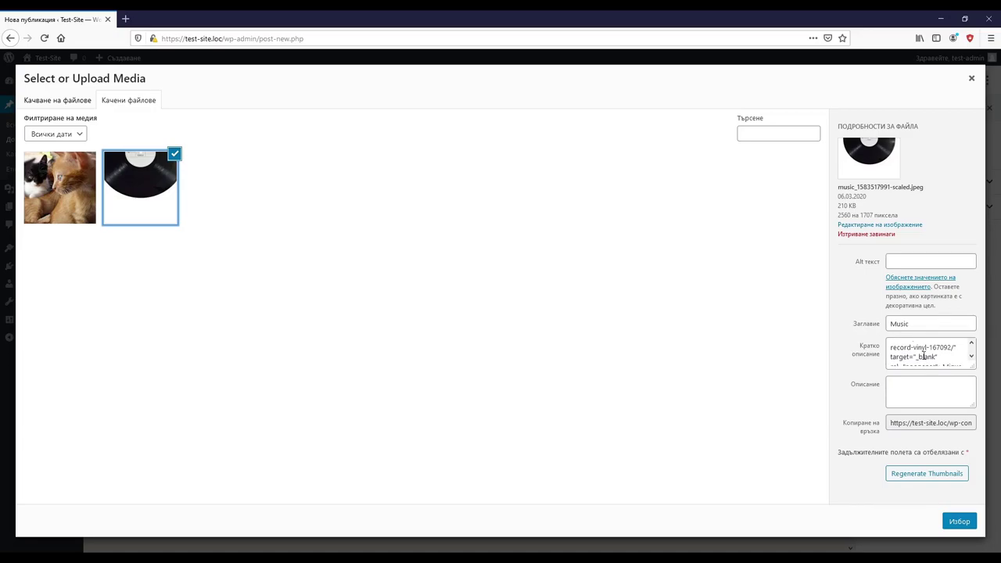
left_click(66, 178)
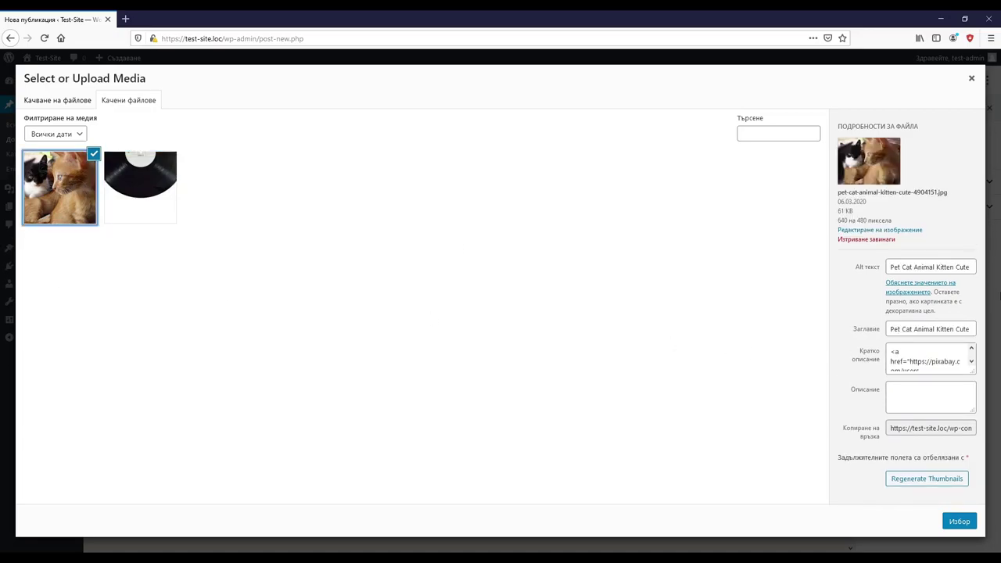
scroll(935, 357, "down", 3)
scroll(932, 360, "up", 3)
scroll(932, 362, "down", 3)
scroll(930, 361, "up", 3)
scroll(917, 358, "down", 3)
scroll(934, 362, "up", 3)
Insert the vinyl record photo into the image block and set its image size to Пълен размер.
left_click(141, 181)
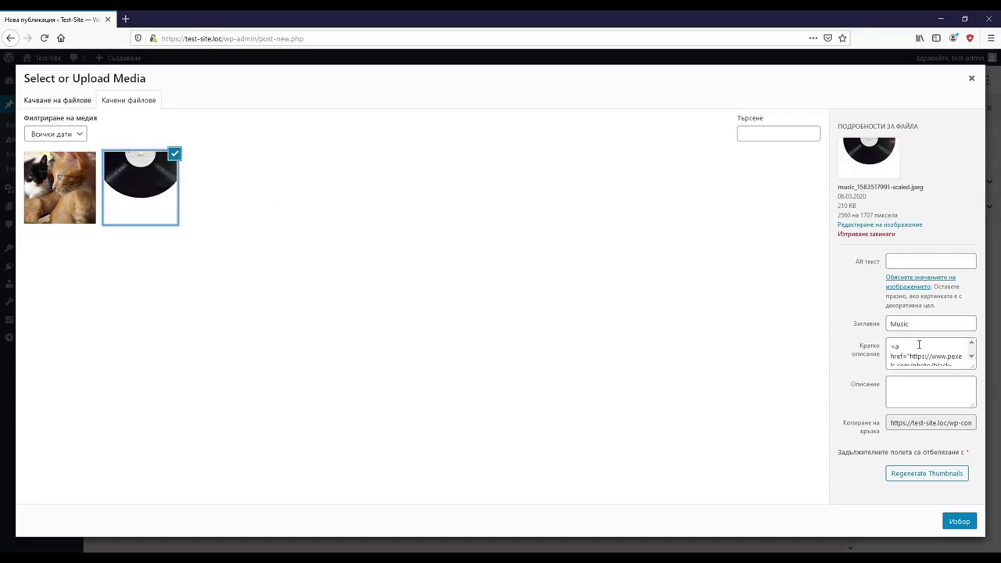
scroll(921, 355, "down", 2)
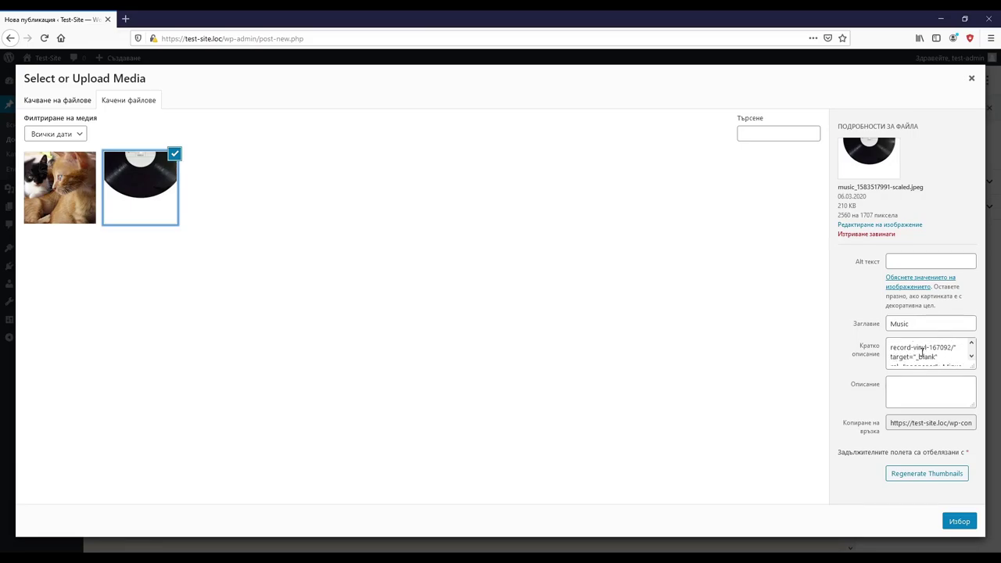
scroll(922, 353, "up", 2)
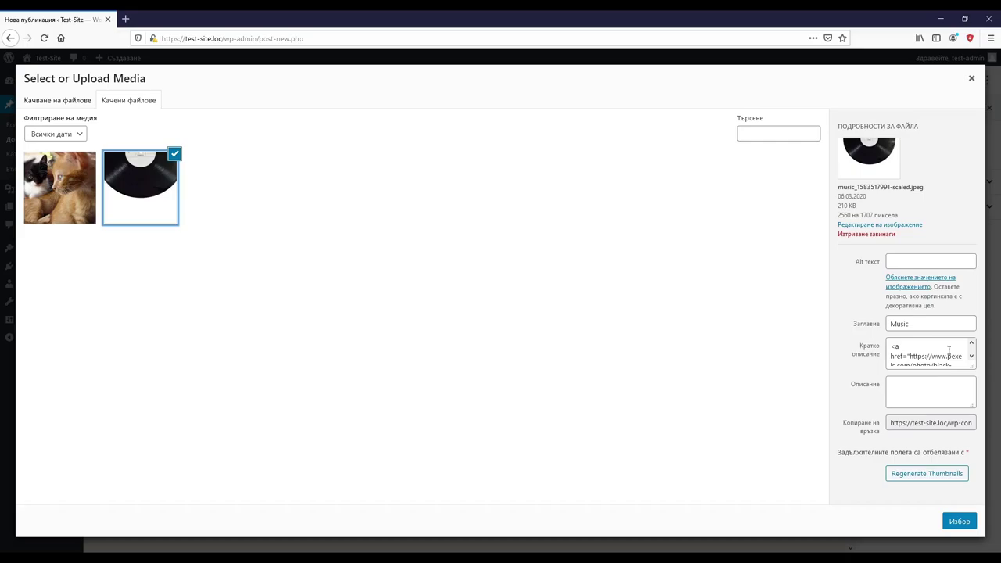
left_click(962, 523)
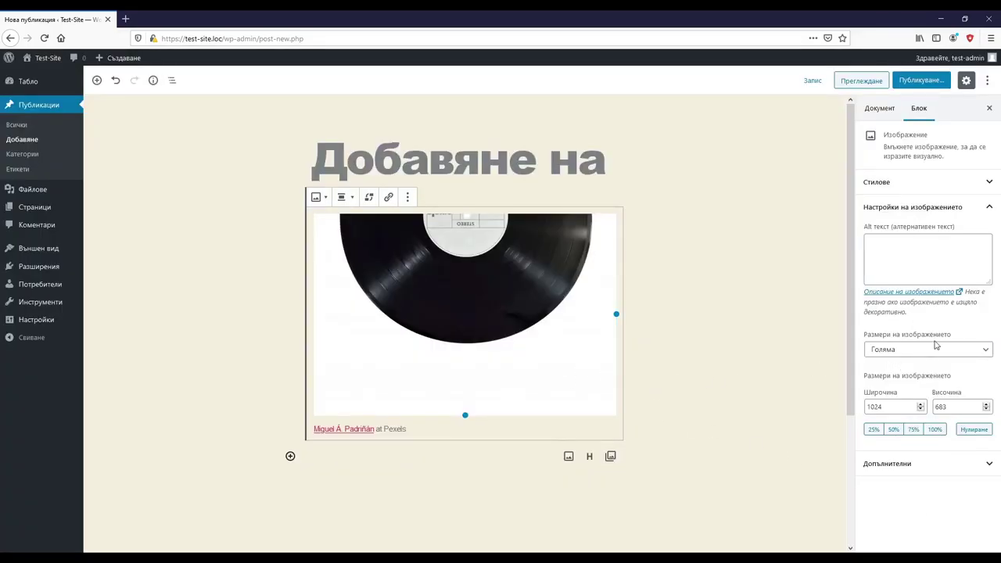
left_click(953, 353)
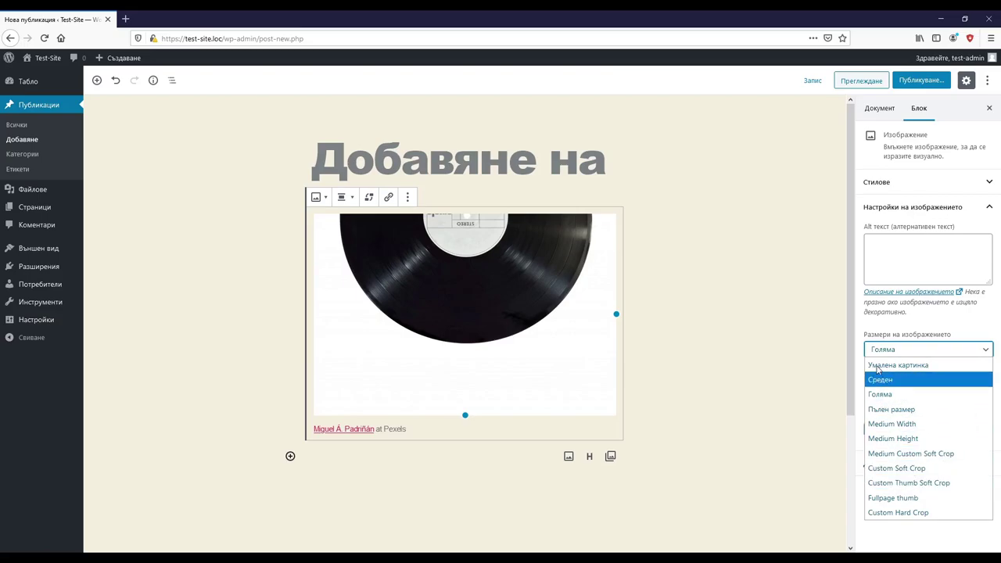
left_click(922, 409)
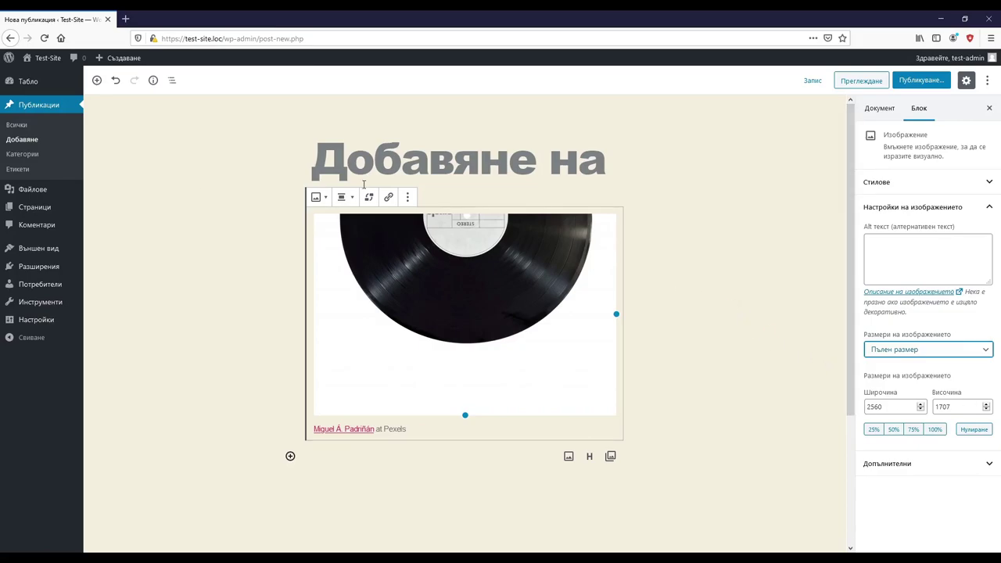
Add a second image block with the kitten photo below the vinyl record, and check the credit captions under both images.
left_click(290, 459)
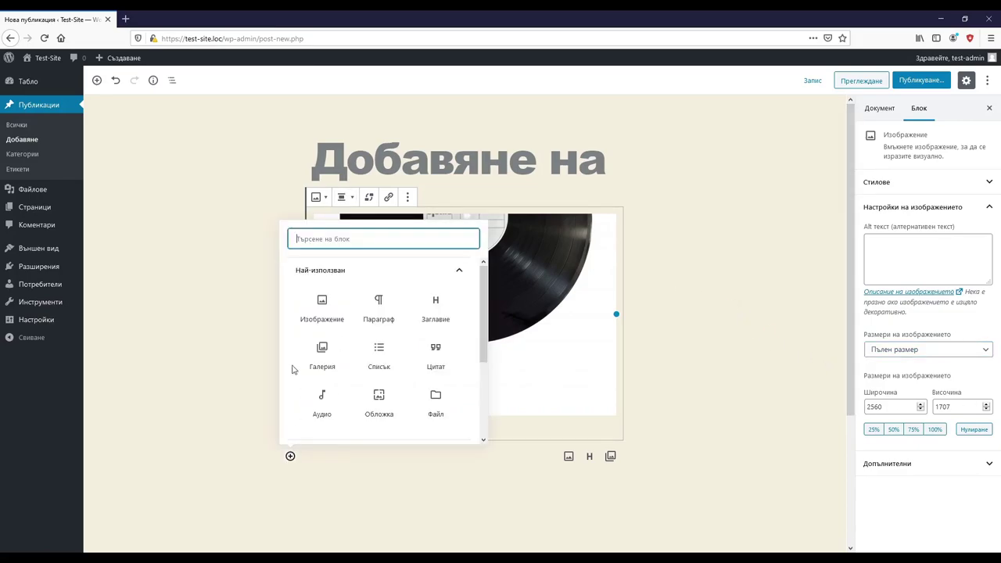
left_click(326, 306)
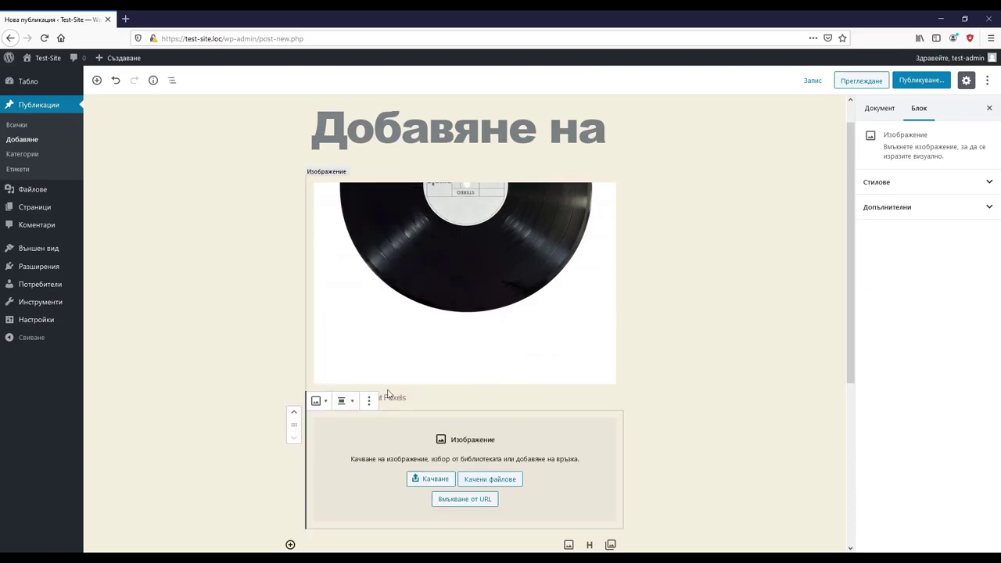
left_click(487, 479)
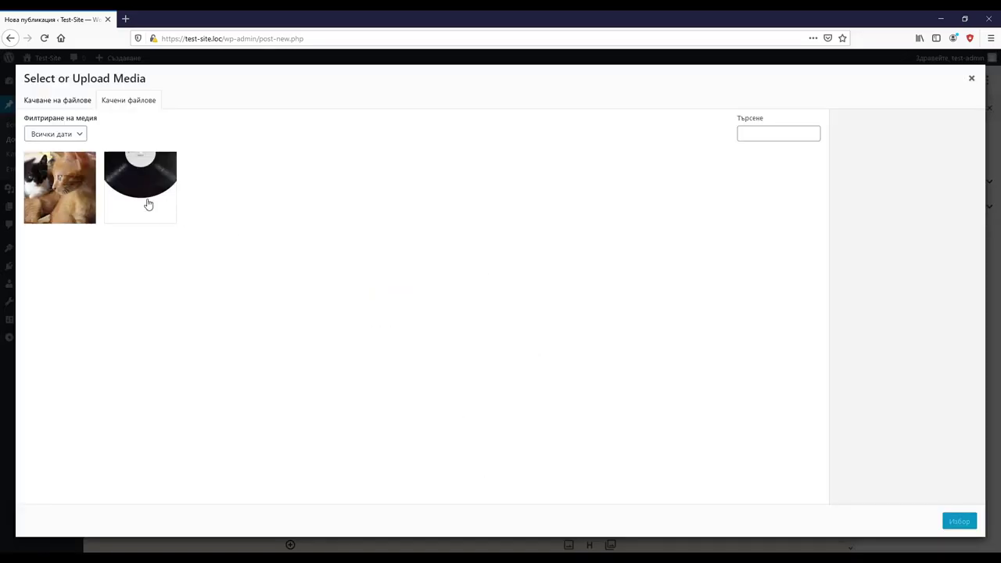
left_click(78, 201)
left_click(958, 521)
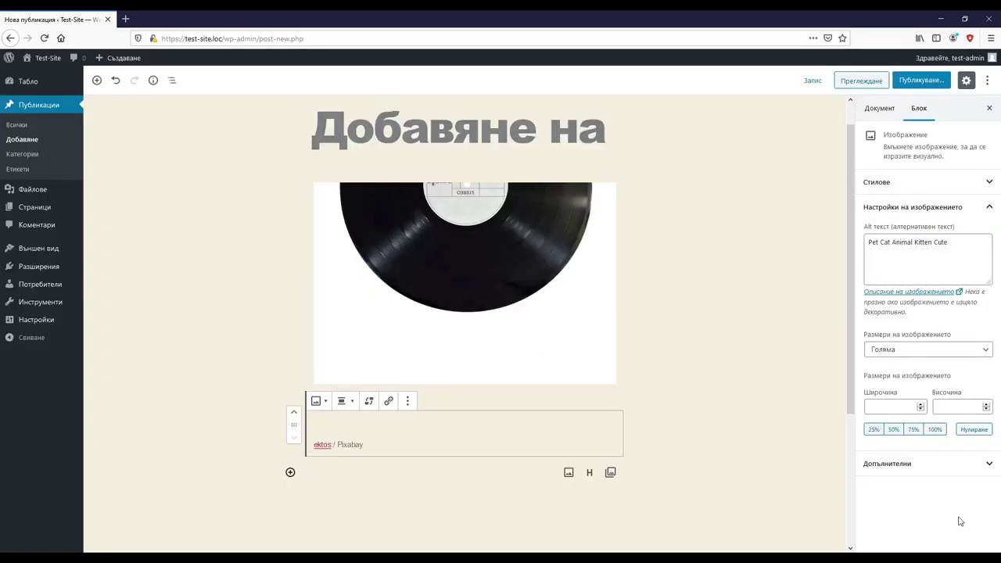
scroll(806, 414, "down", 3)
scroll(799, 410, "down", 3)
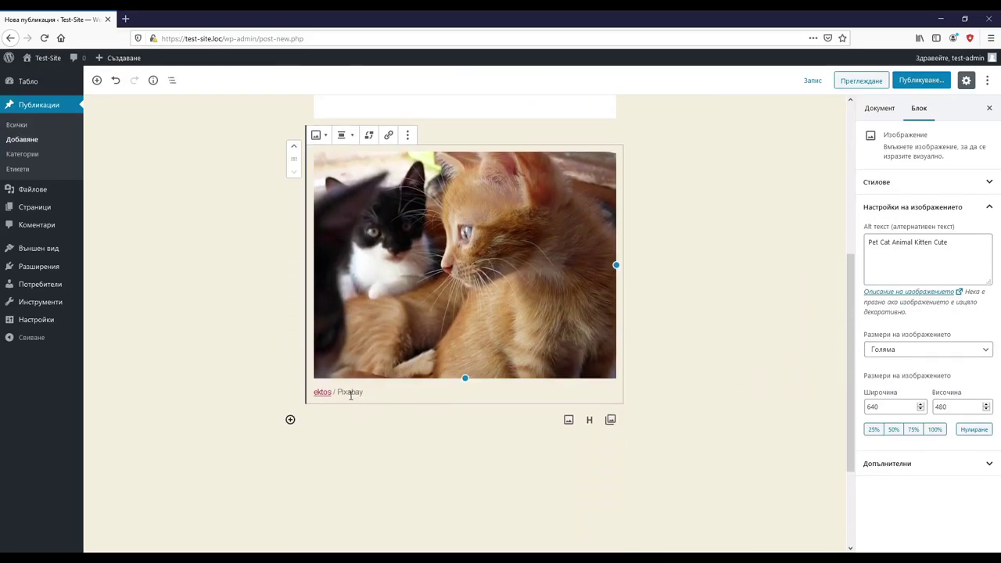
scroll(389, 268, "up", 3)
left_click(501, 250)
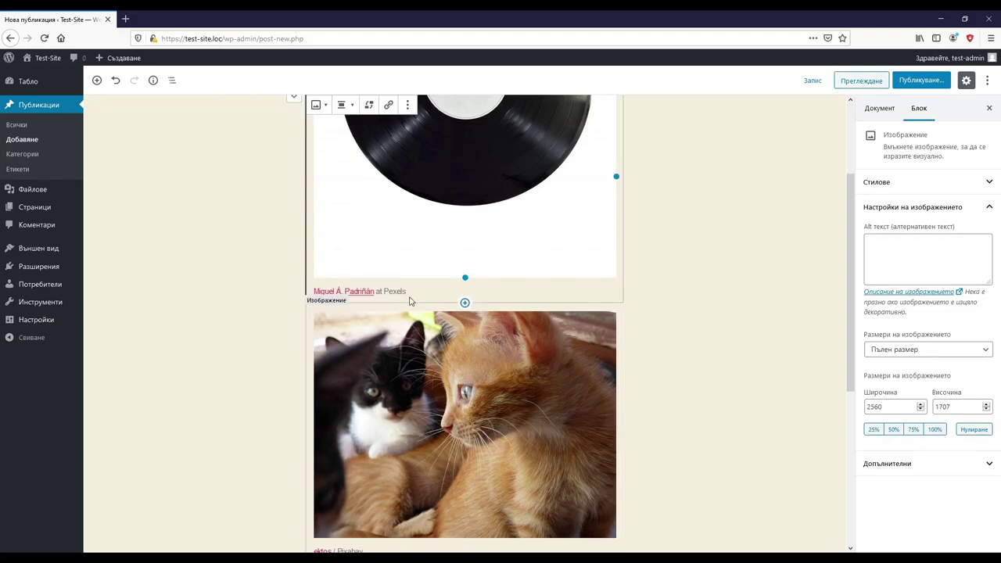
scroll(393, 344, "up", 1)
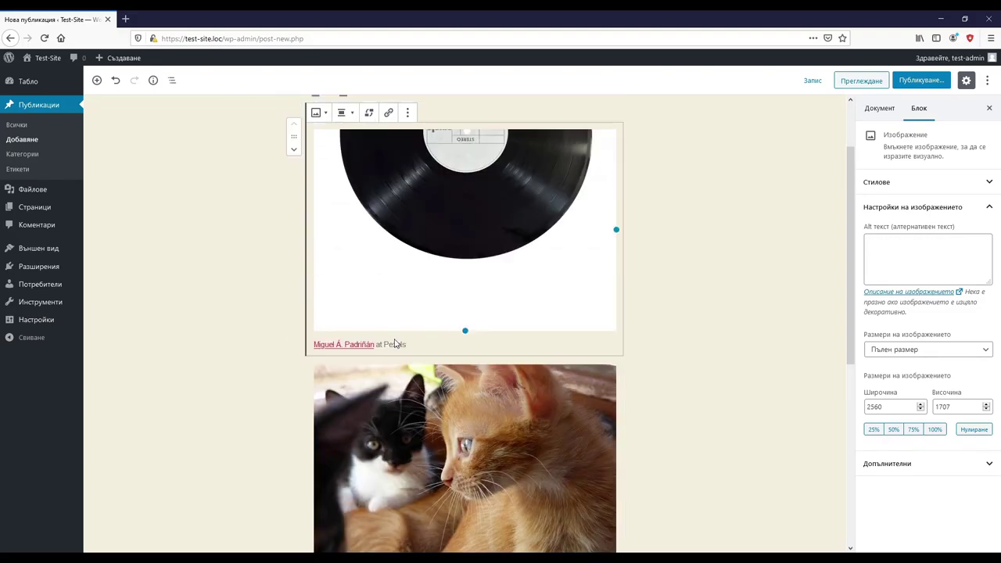